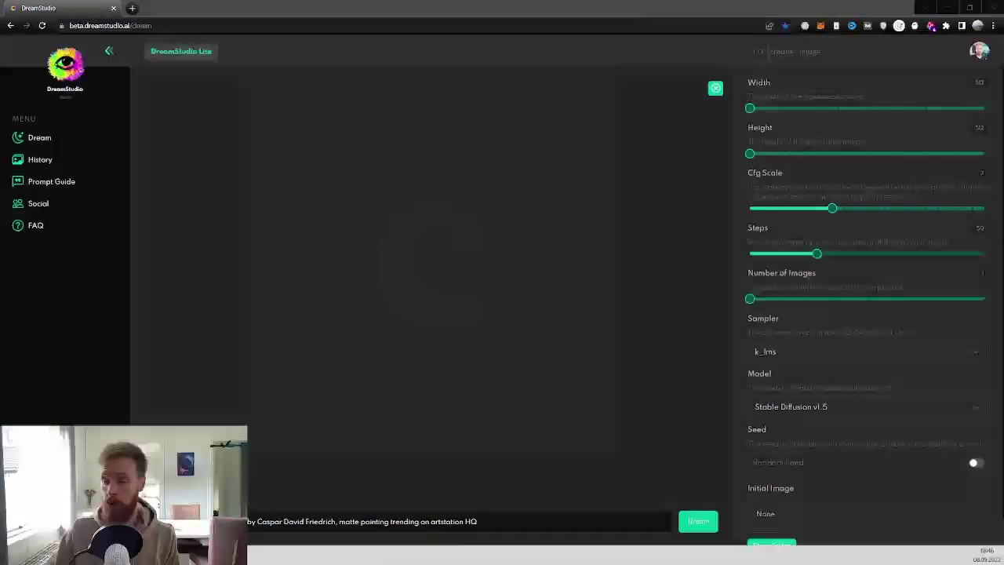
- Keep Stable Diffusion v1.5 as the generation model
scroll(810, 403, down, 1)
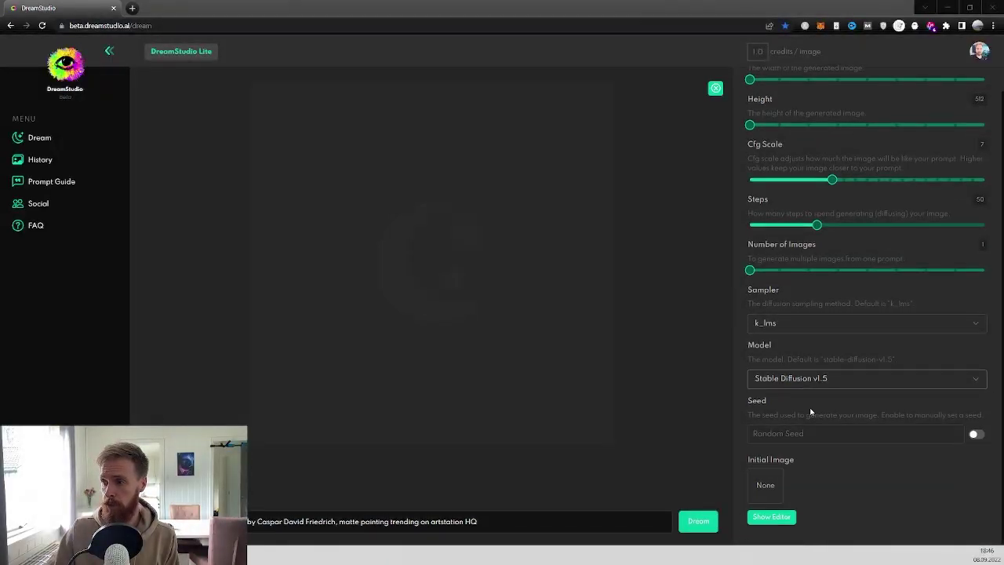
click(834, 380)
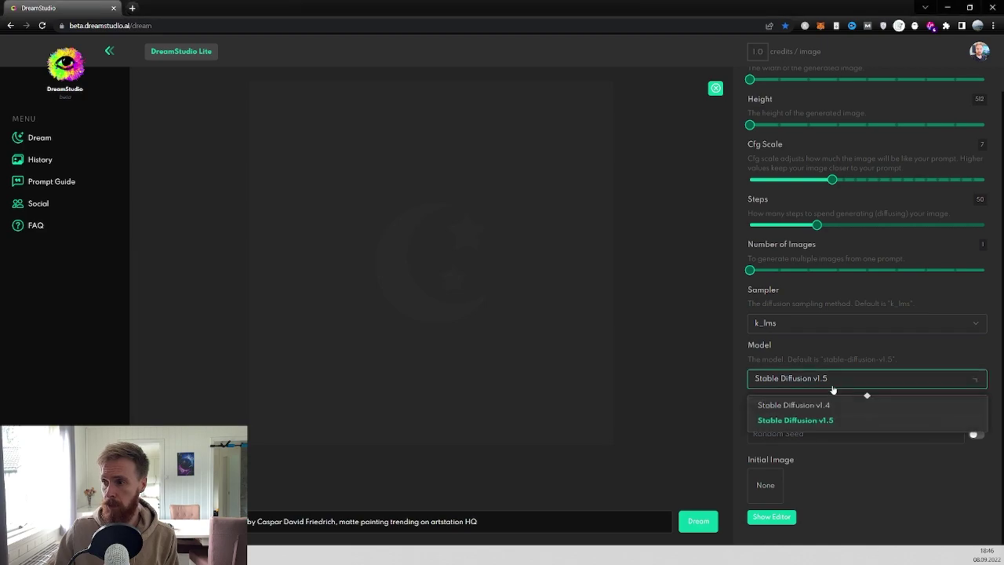
click(813, 423)
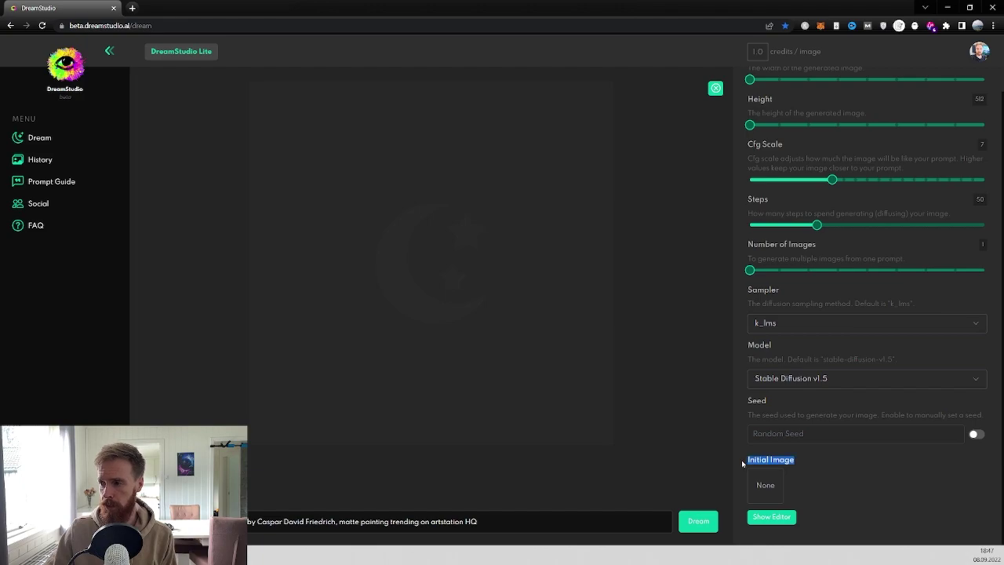
click(824, 461)
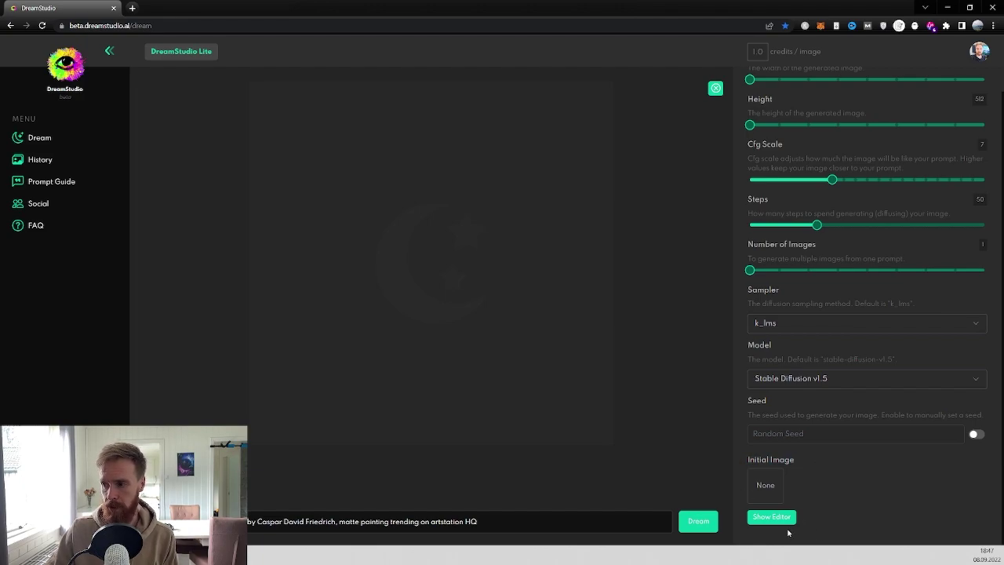
- Upload the 'time traveler' picture as the initial image in the editor
click(777, 519)
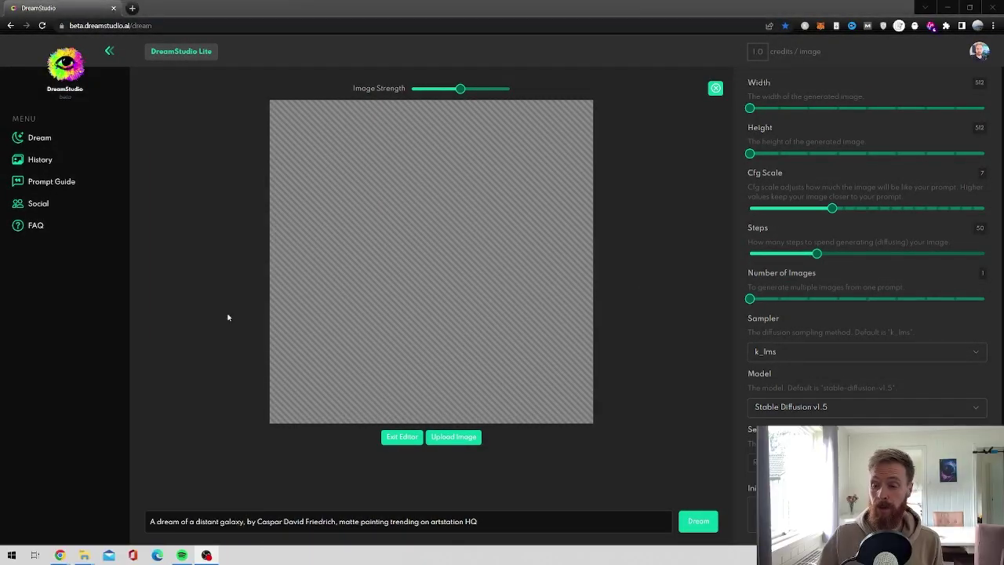
click(451, 437)
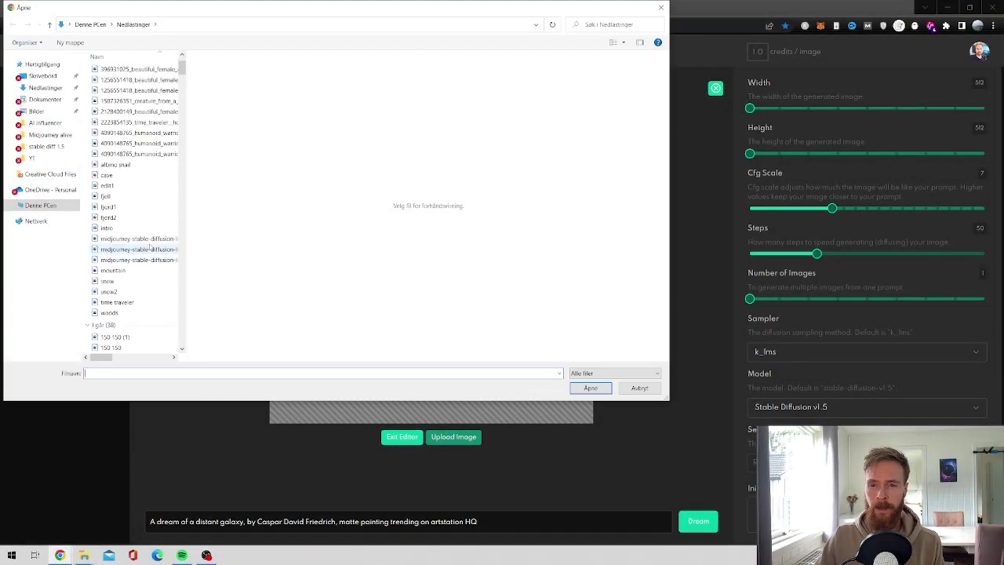
click(130, 304)
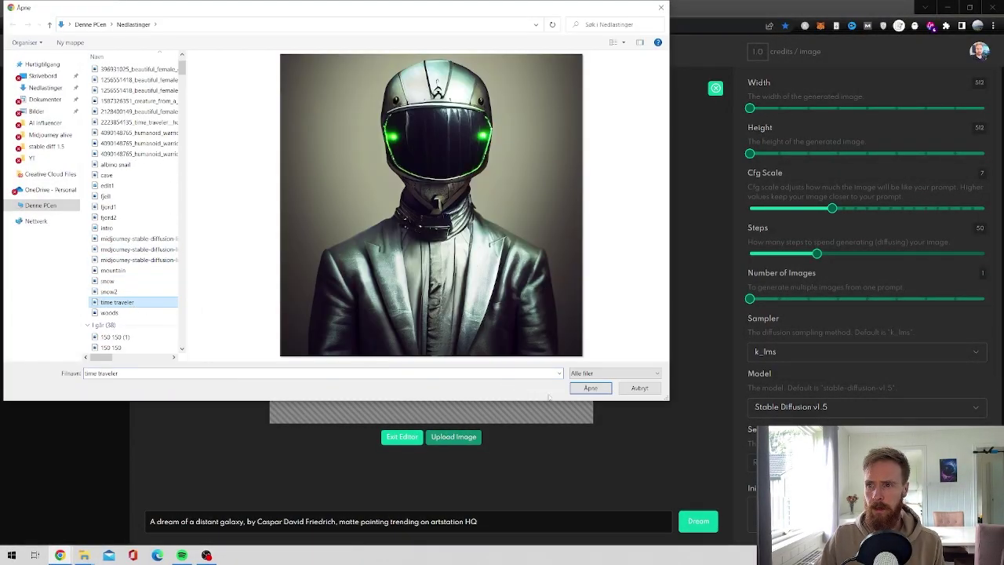
click(591, 388)
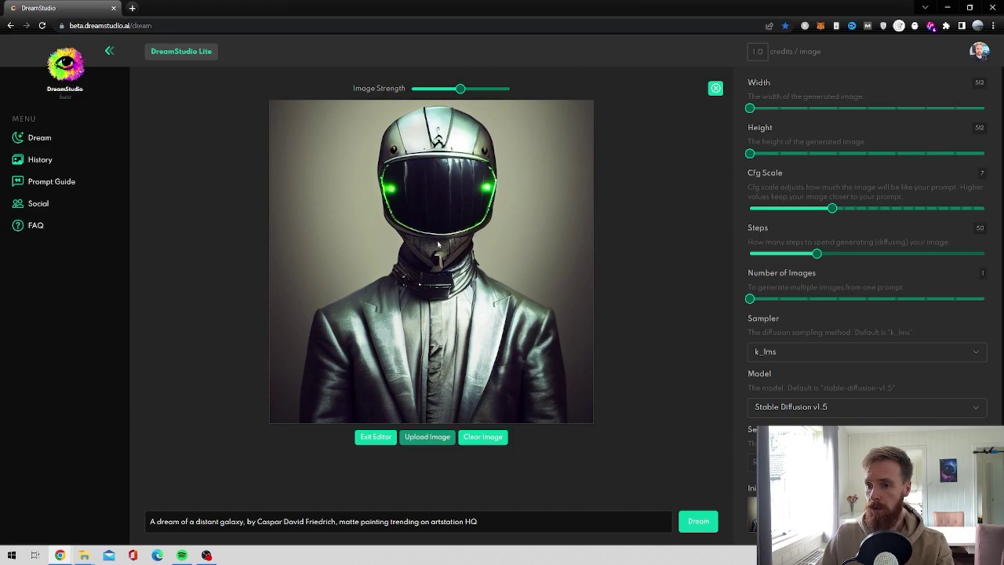
- Set Cfg Scale to 10, replace the prompt with 'steampunk style', and generate a variation
drag(833, 209, 867, 208)
drag(478, 521, 149, 520)
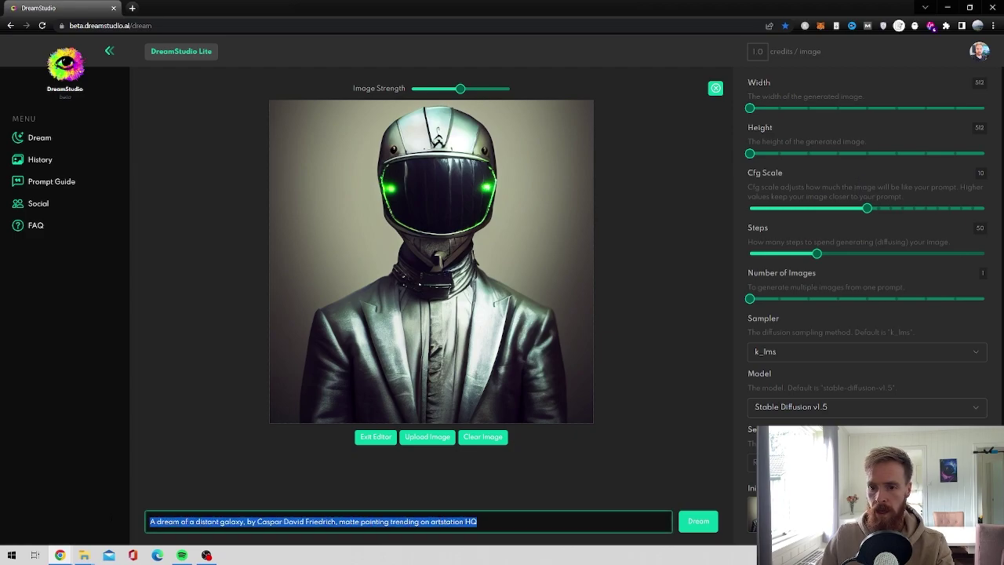
text(steampunk)
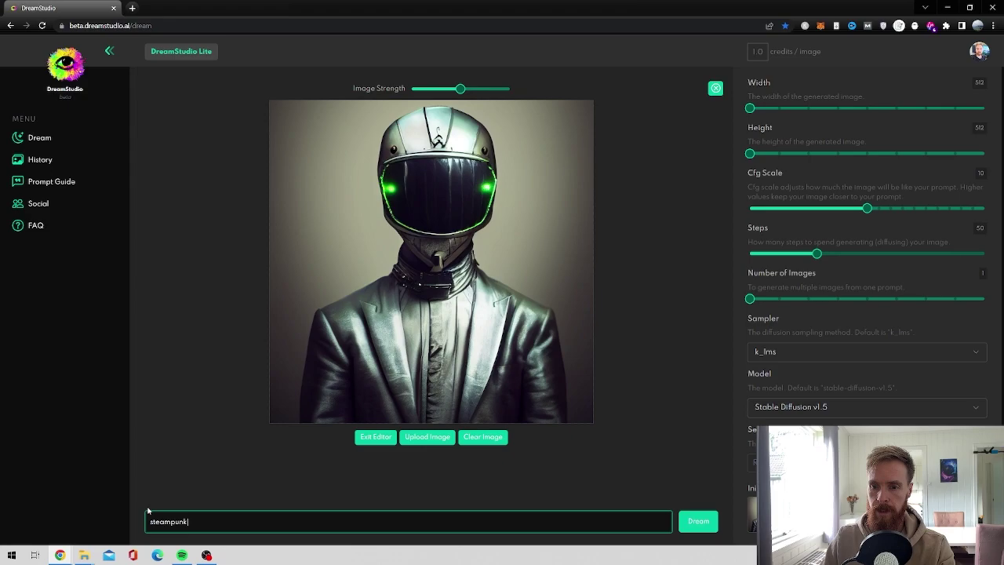
text(tyle)
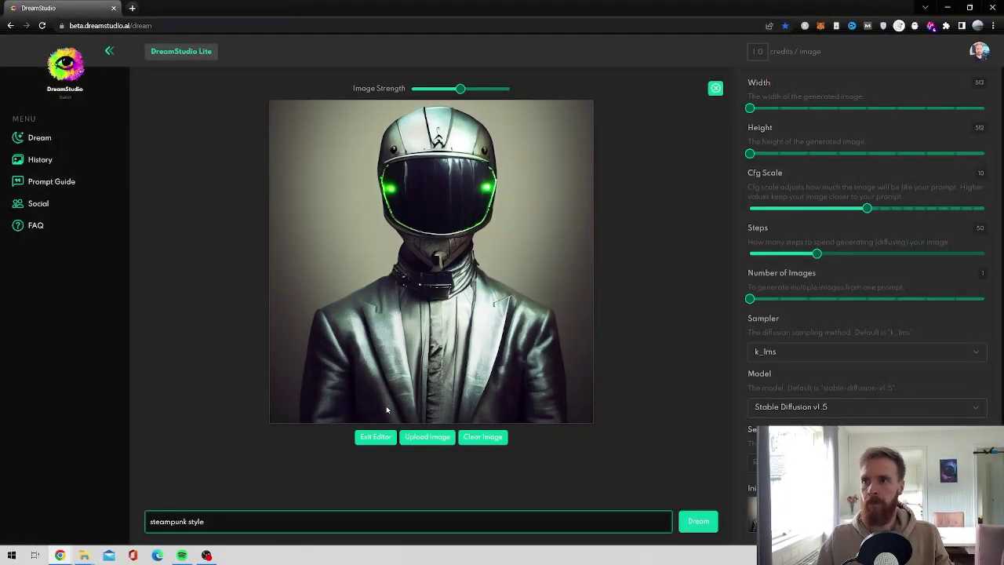
mouse_move(461, 88)
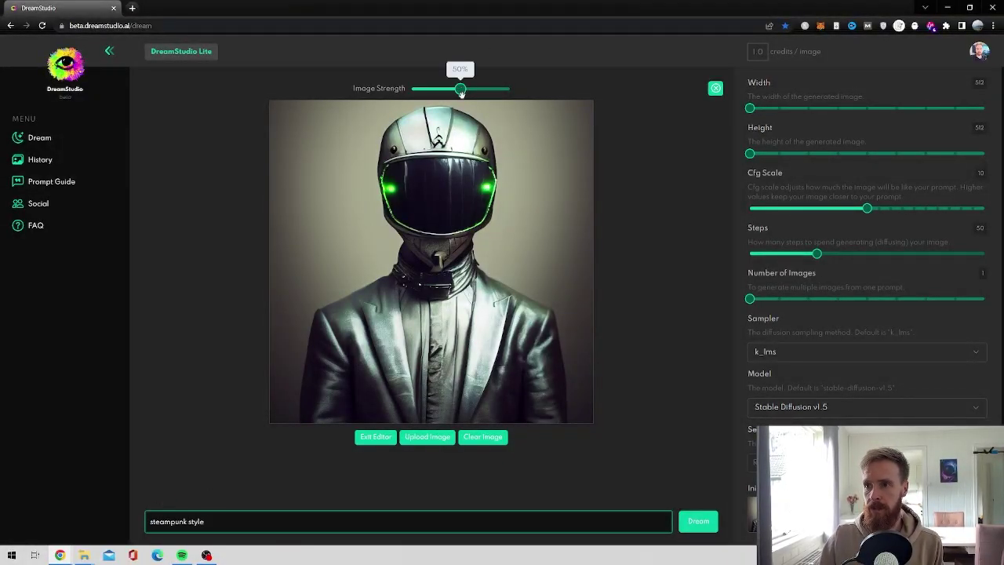
click(691, 525)
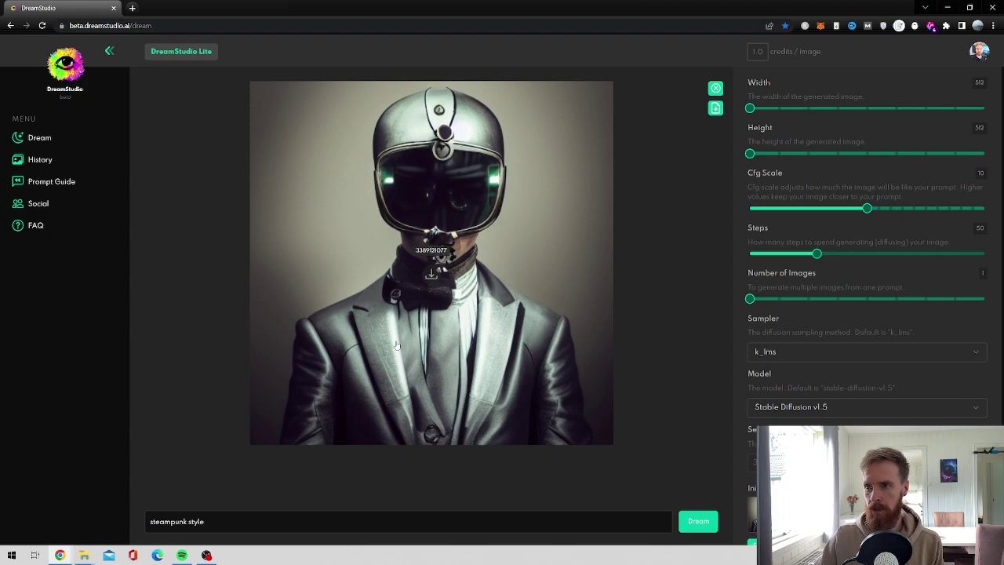
- Adjust the image strength slider and generate another steampunk variation of the helmeted figure
click(544, 355)
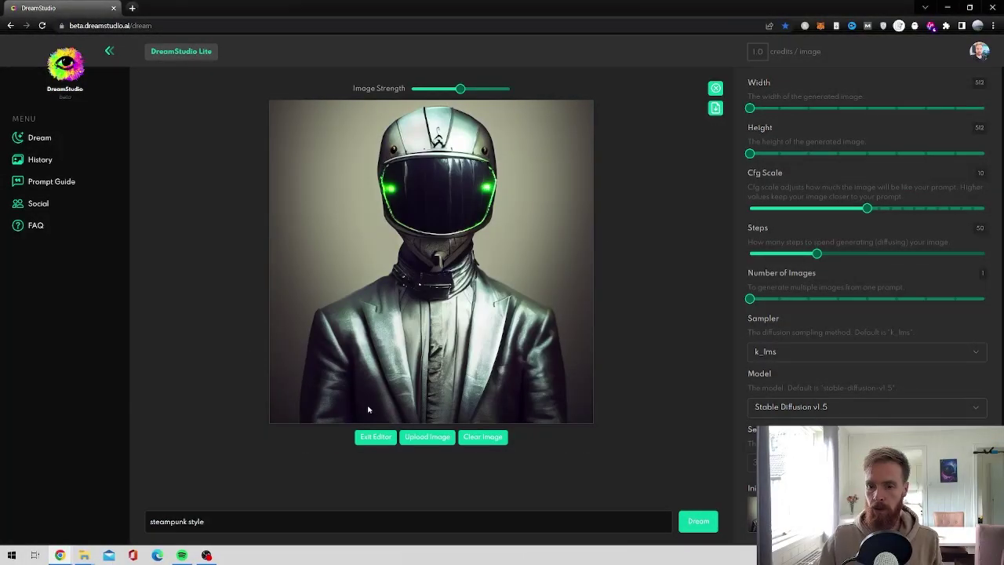
drag(461, 89, 485, 90)
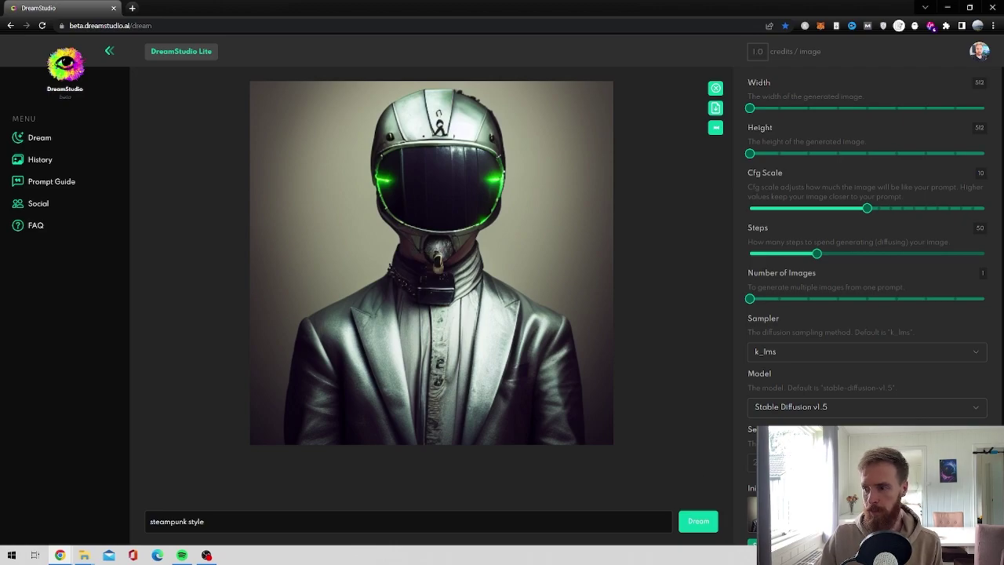
click(715, 108)
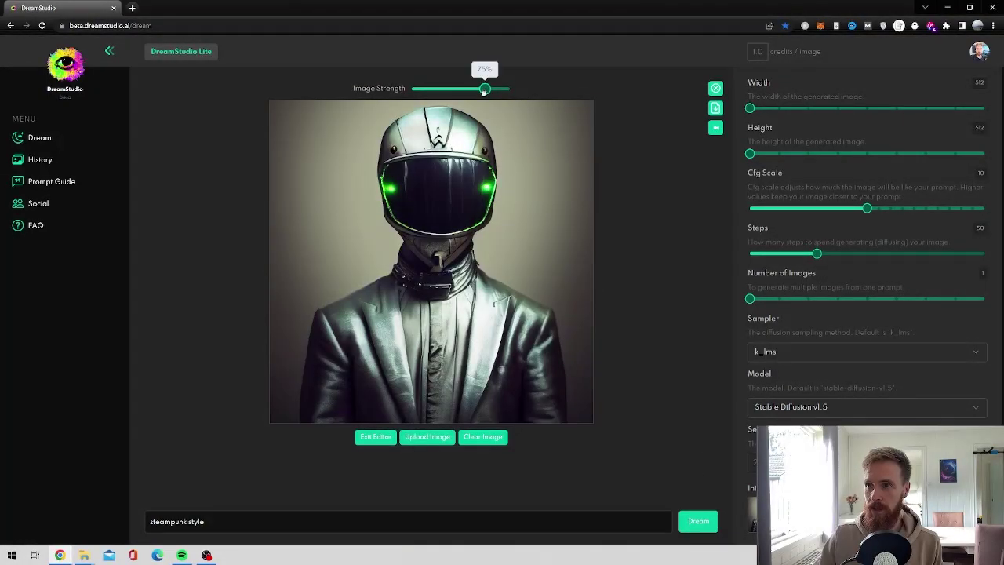
drag(483, 89, 433, 95)
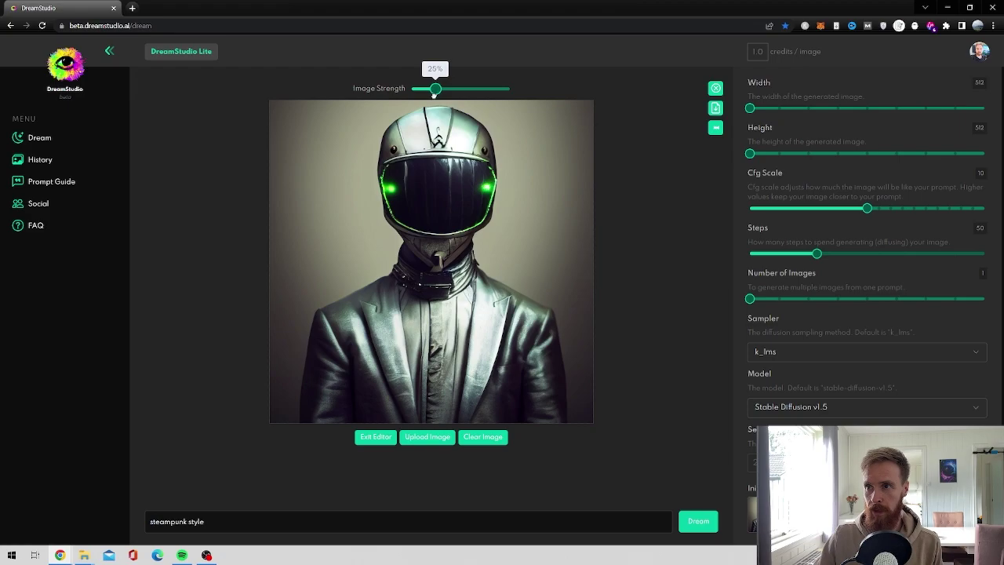
click(698, 524)
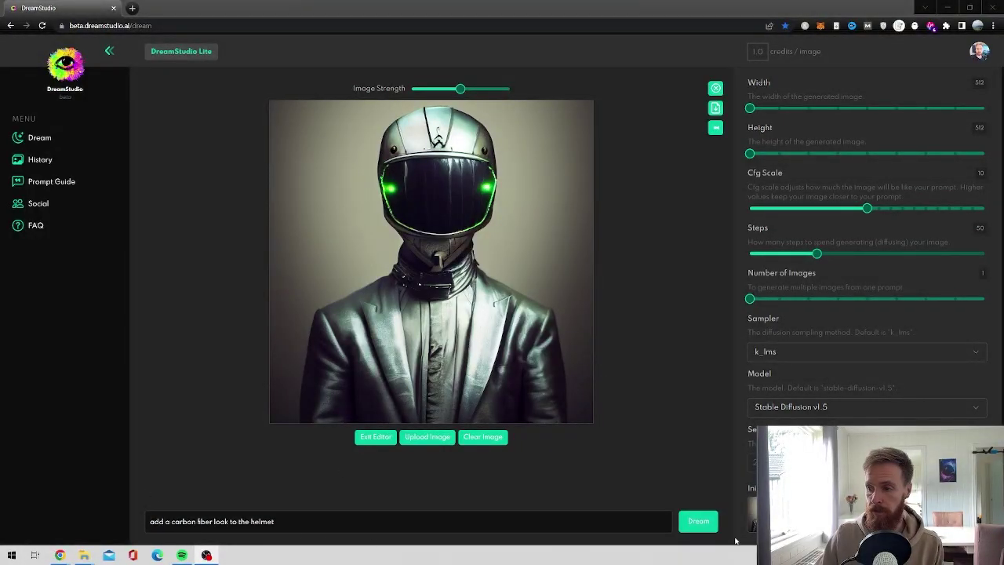
- Generate a variation from the carbon fiber helmet prompt
click(705, 527)
key(Return)
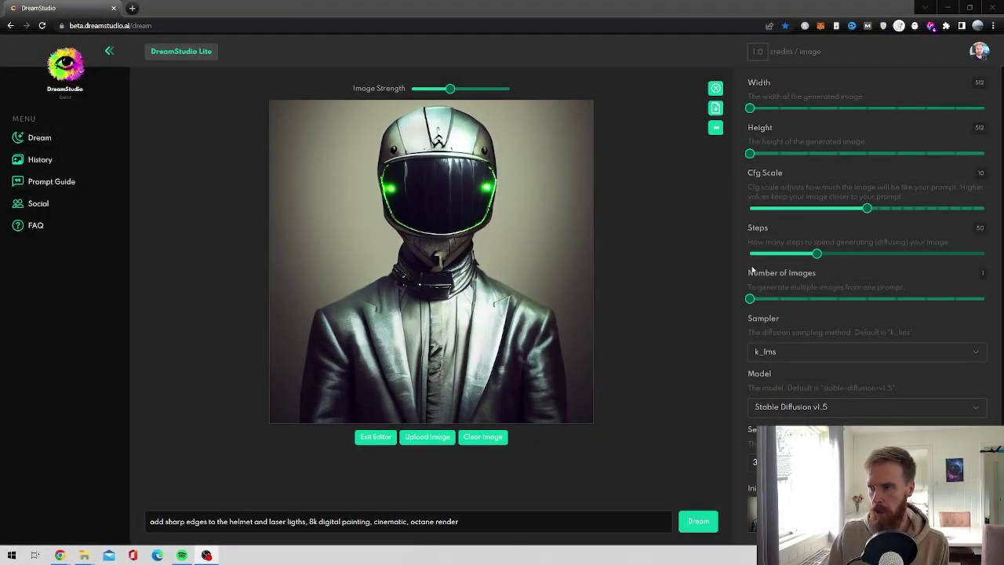
- Generate sharp-edged helmet versions with Steps at 100, then with Cfg Scale 15
drag(816, 254, 902, 254)
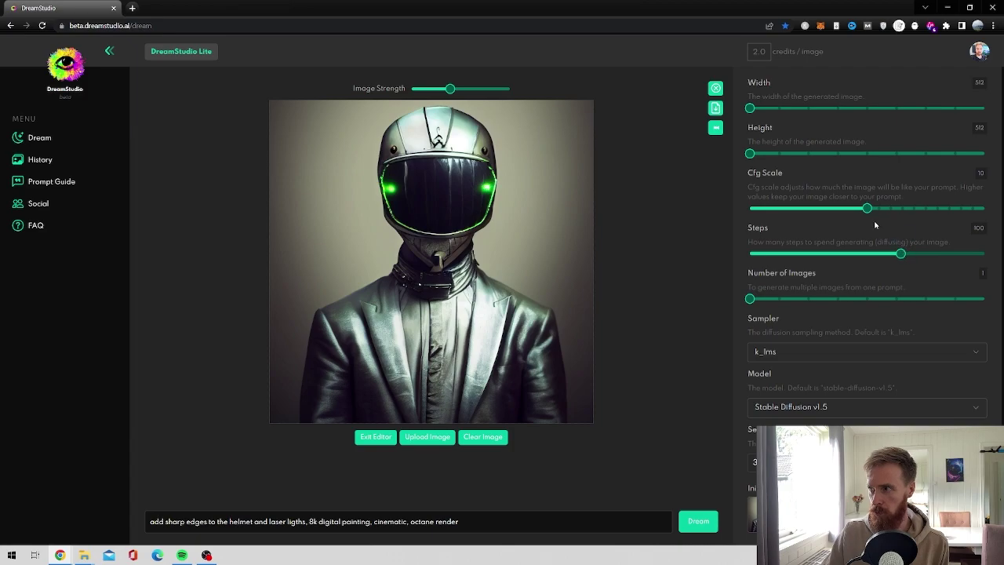
click(698, 521)
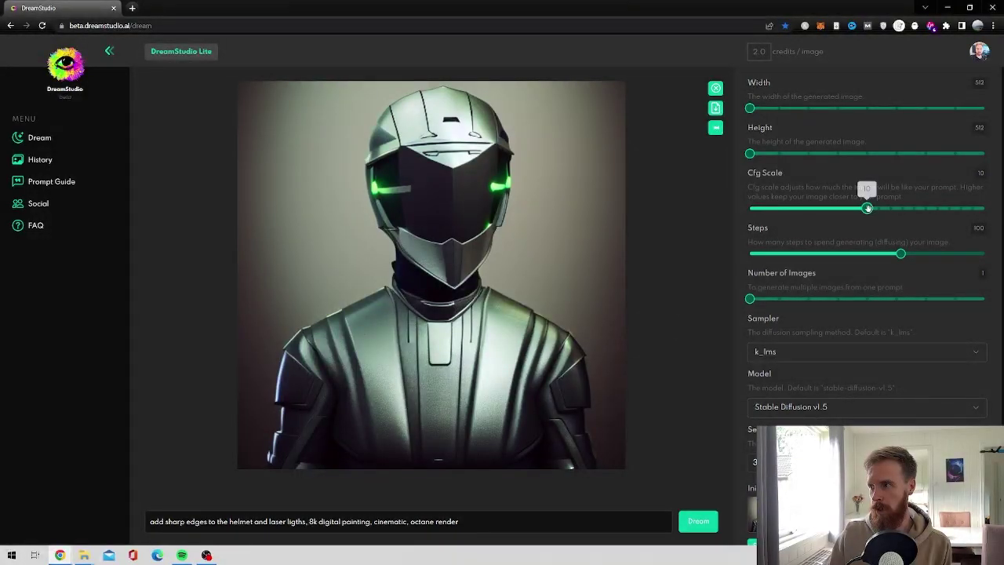
drag(866, 208, 925, 209)
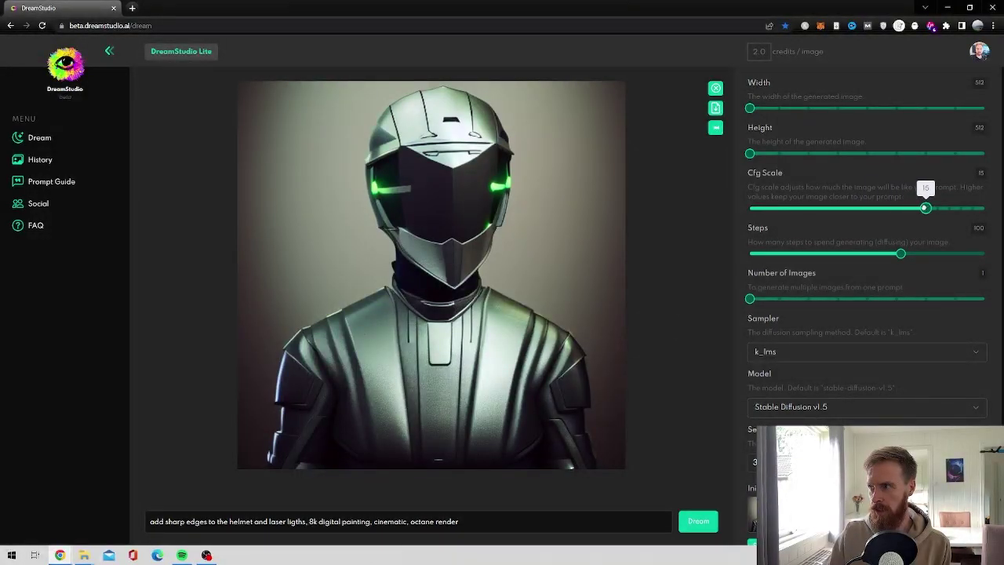
click(698, 524)
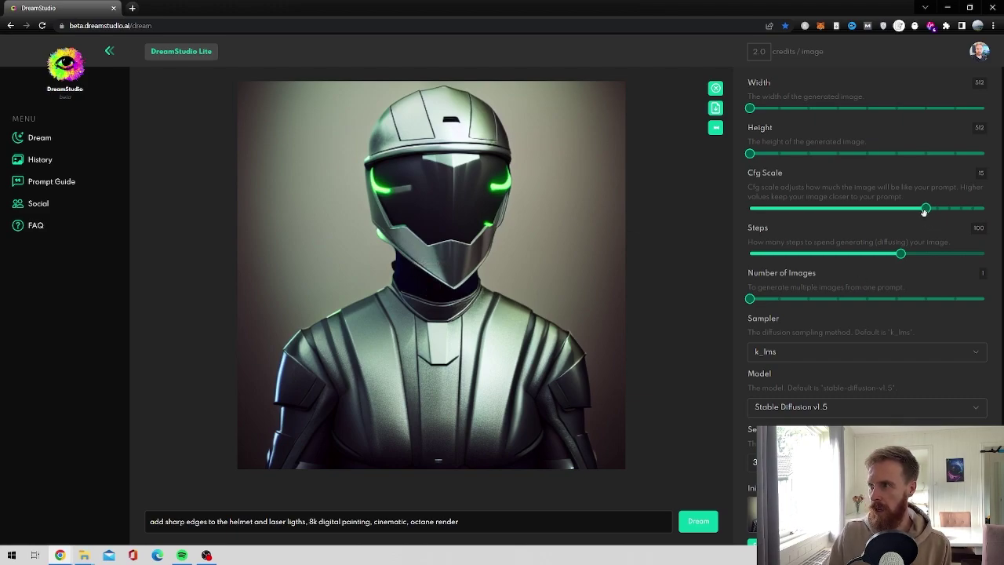
- Generate again with Cfg Scale 20 and 150 steps, then download the armor image
drag(925, 209, 985, 209)
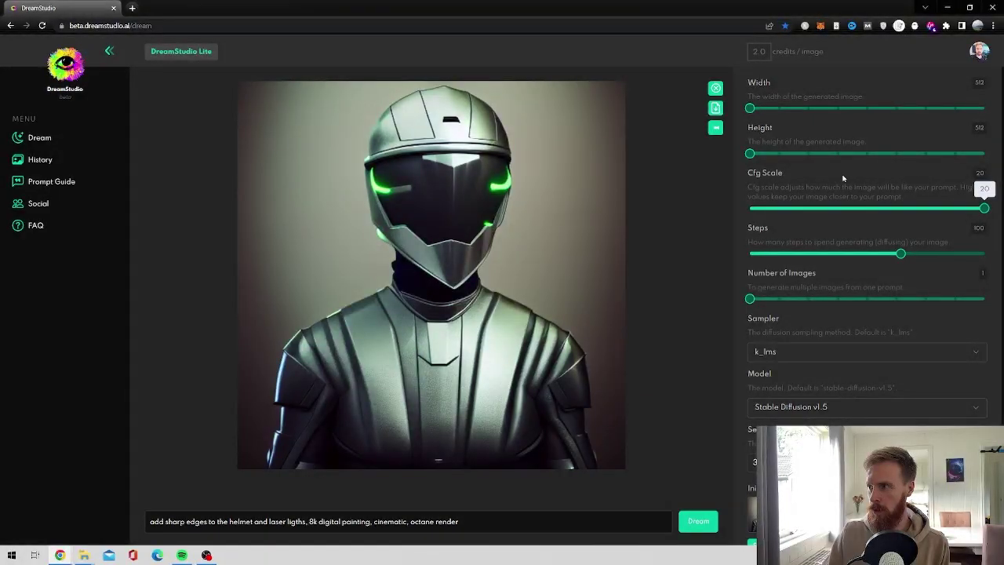
drag(900, 253, 984, 253)
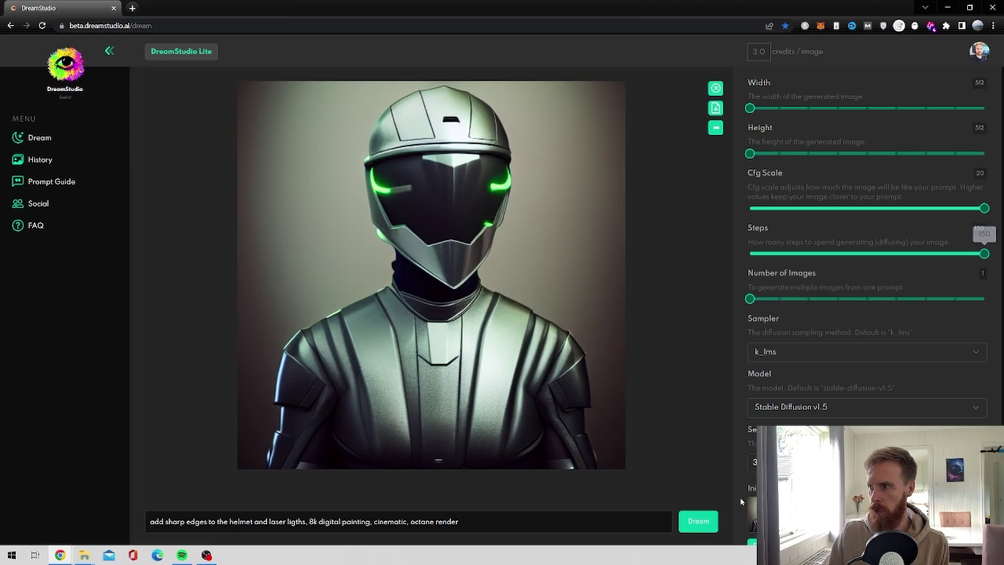
click(688, 523)
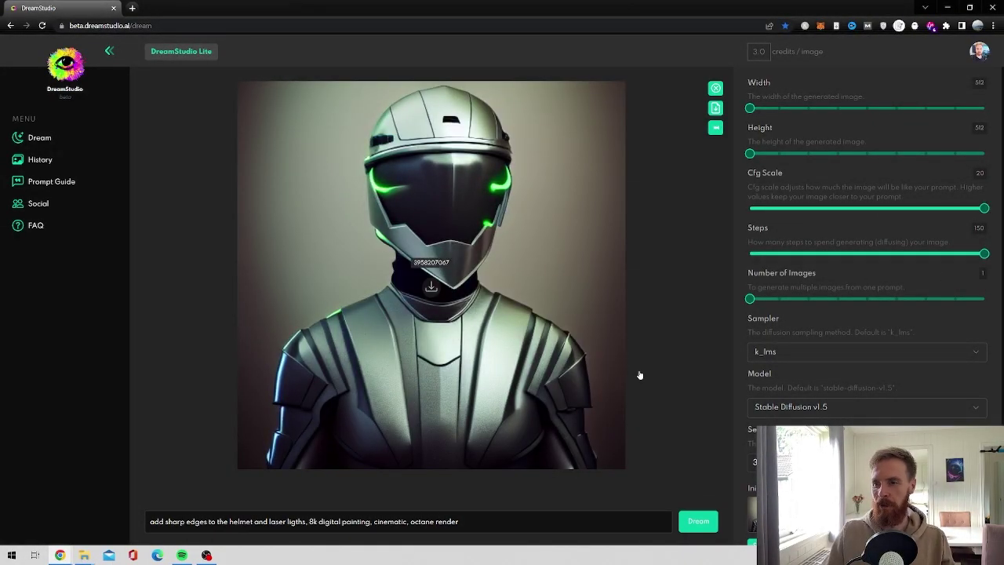
click(431, 286)
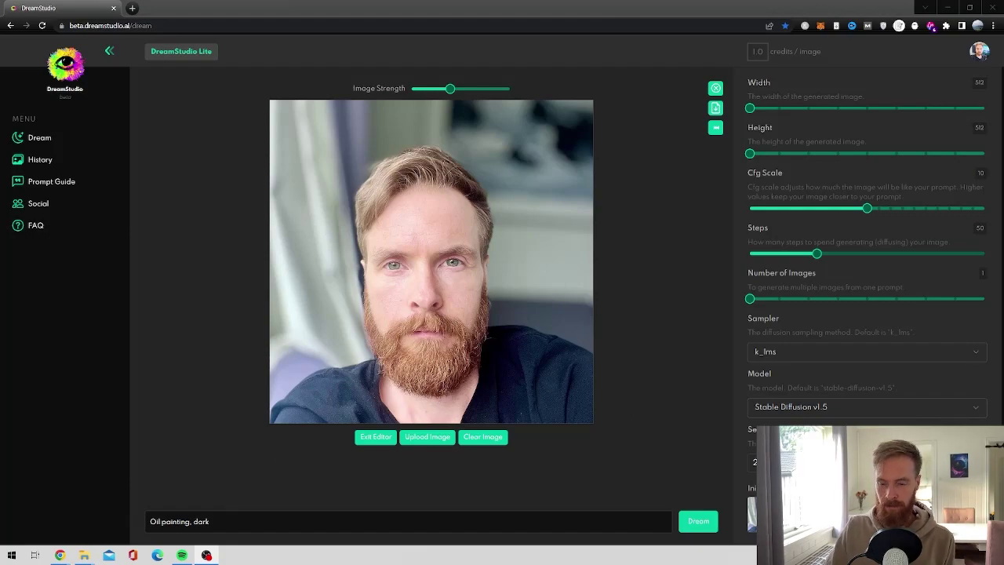
- Generate a dark oil-painting version of the selfie from the 'Oil painting, dark' prompt
click(697, 521)
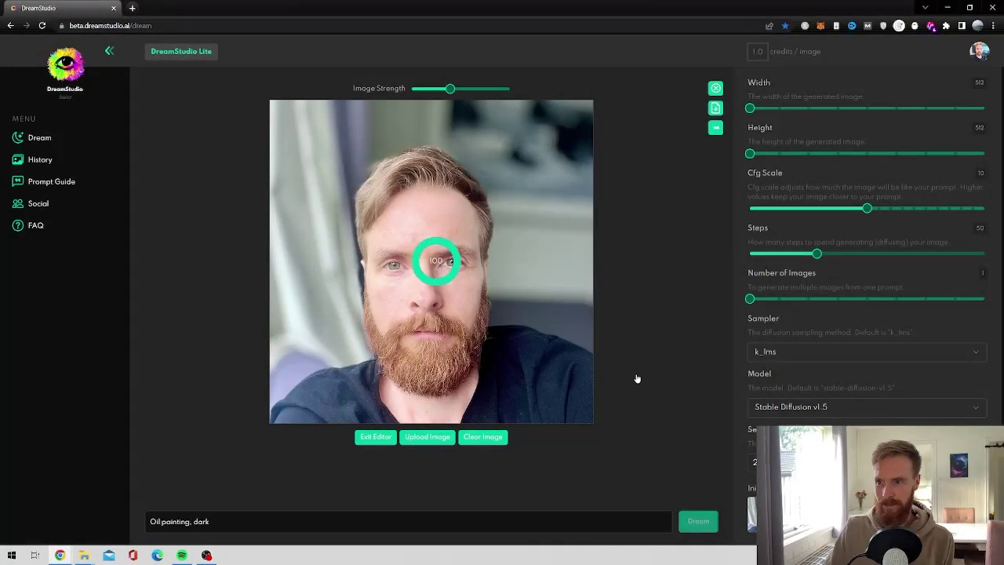